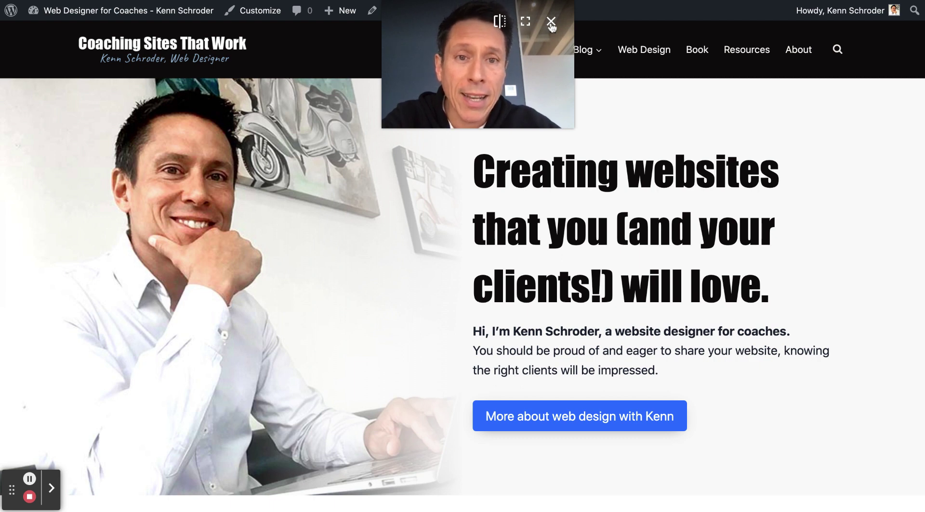
Check the search overlay from the desktop header and dismiss it
click(551, 23)
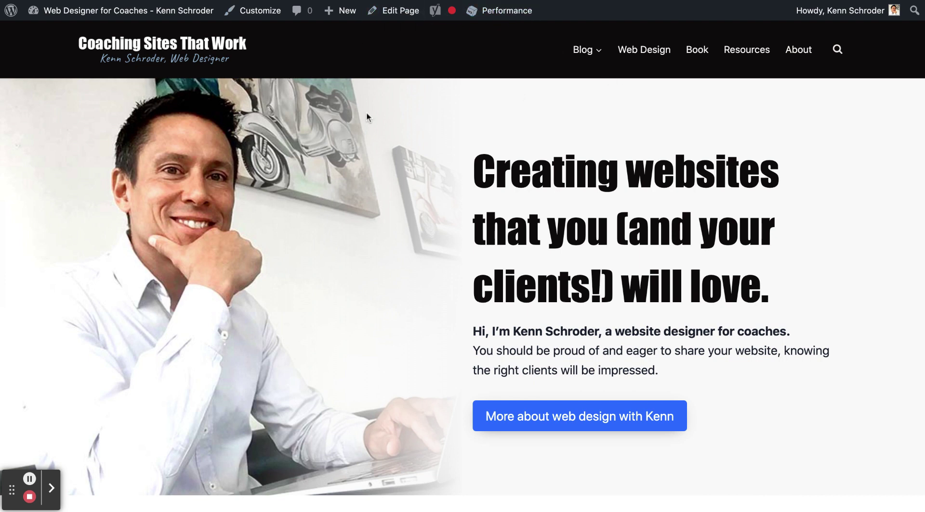
click(838, 51)
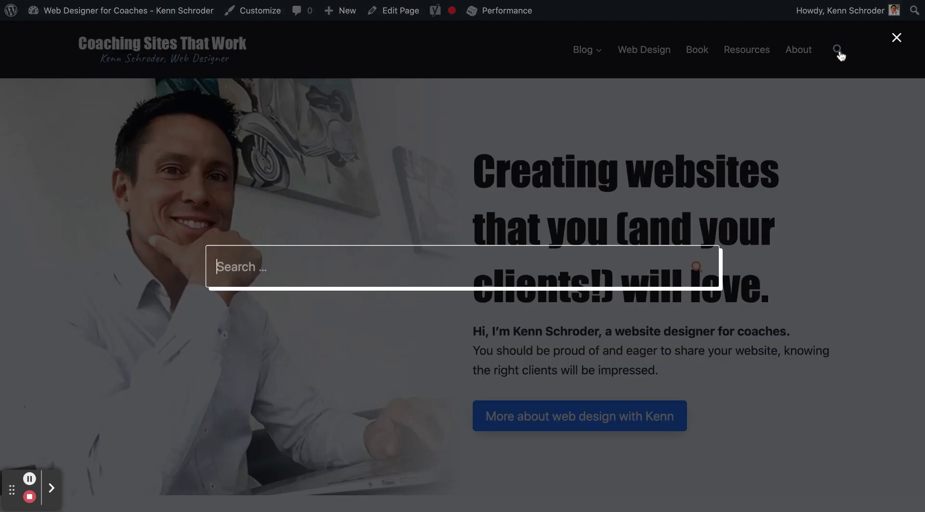
click(895, 39)
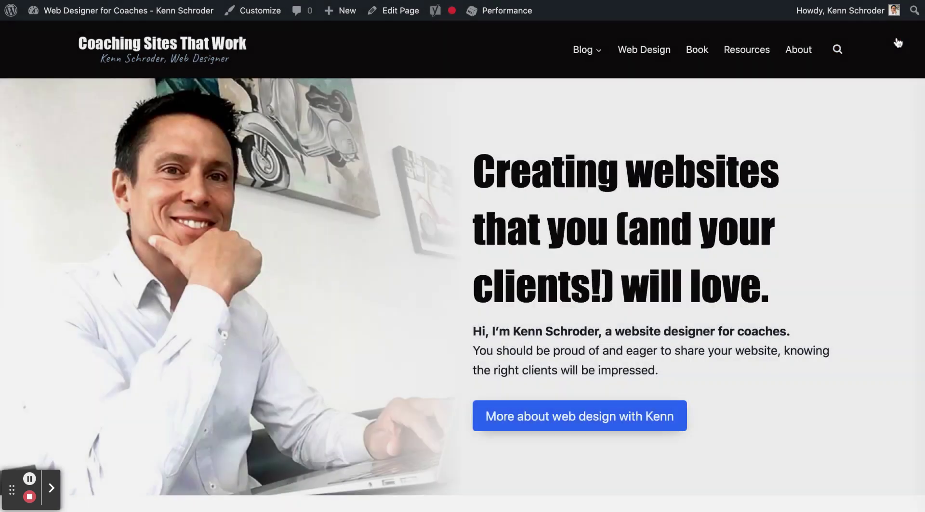
Narrow the browser window to phone width, check the search inside the mobile menu, and restore the full window width
drag(923, 63, 621, 63)
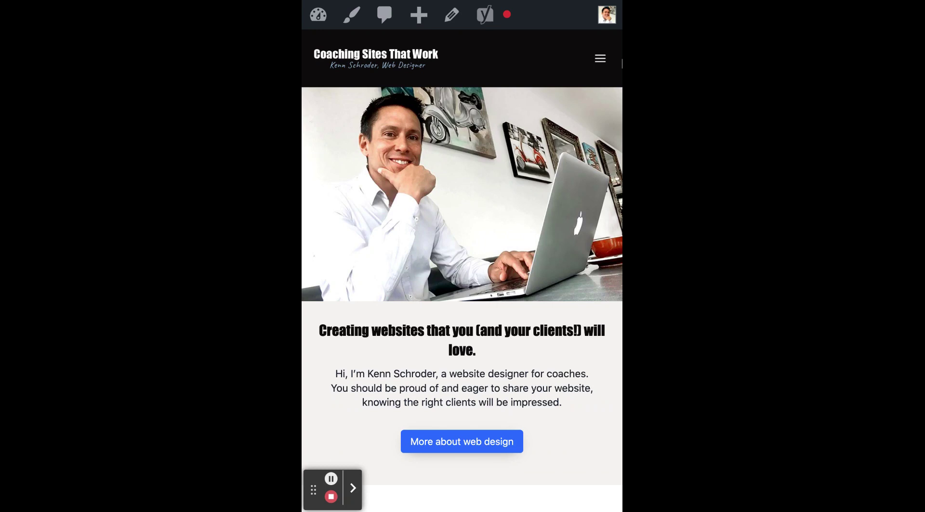
click(600, 61)
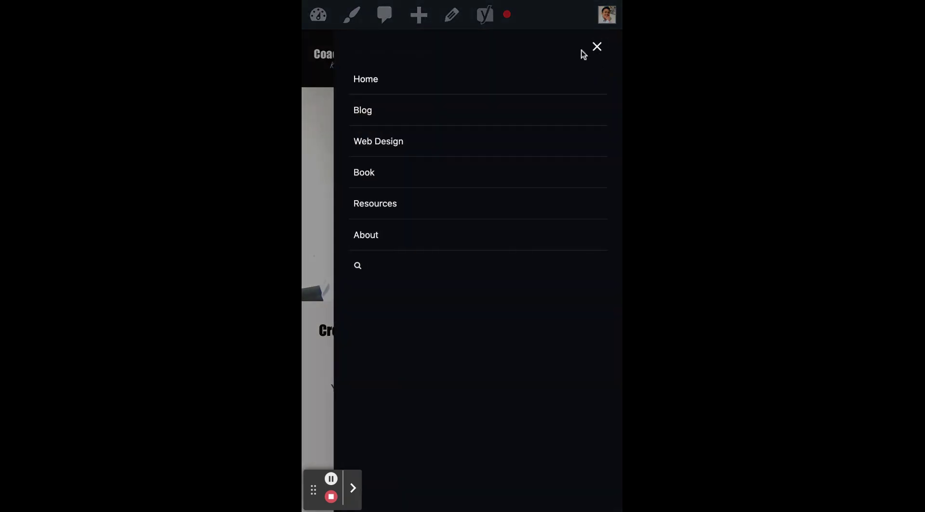
click(359, 268)
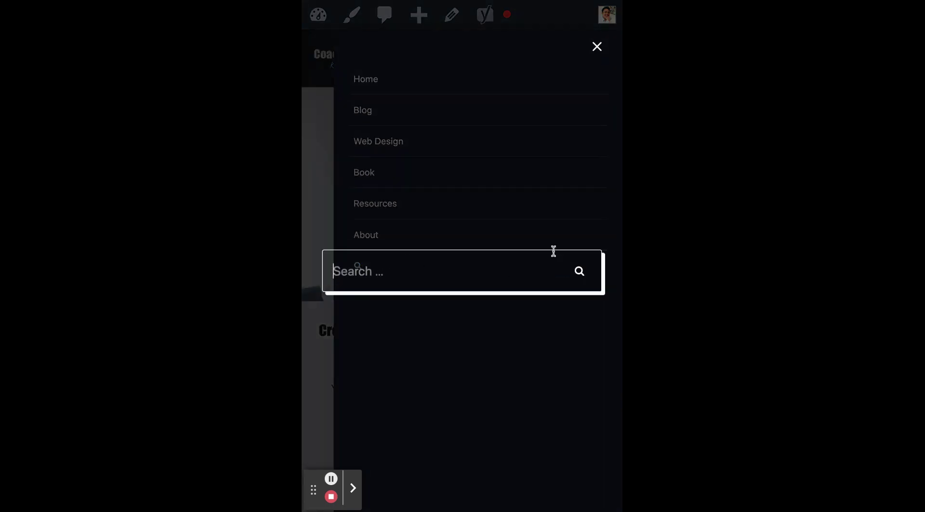
click(515, 319)
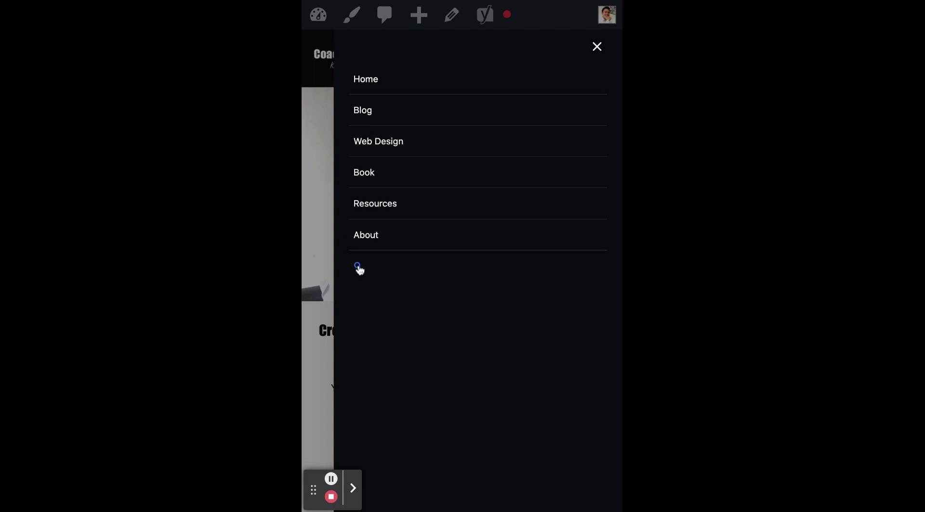
click(596, 47)
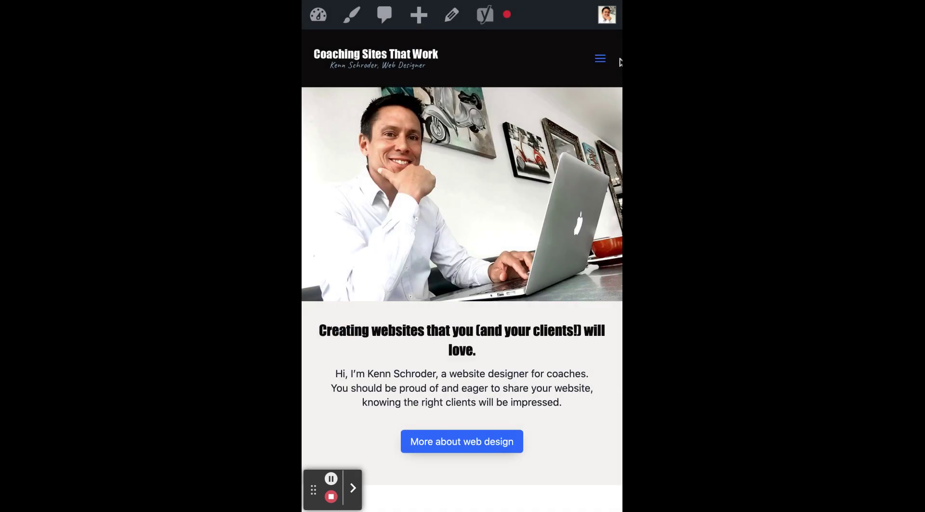
drag(622, 62, 921, 61)
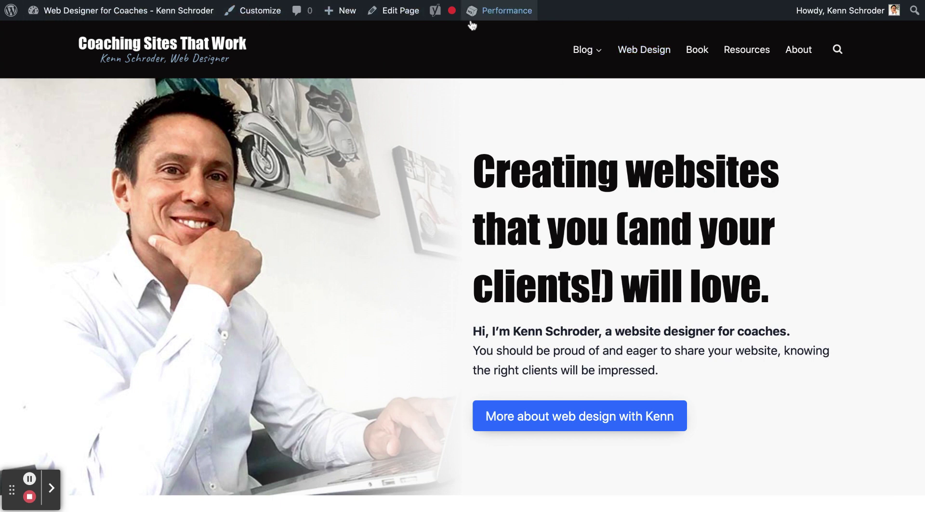
Open the site in the Customizer with the phone preview and bring up the mobile header's menu trigger settings
mouse_move(474, 12)
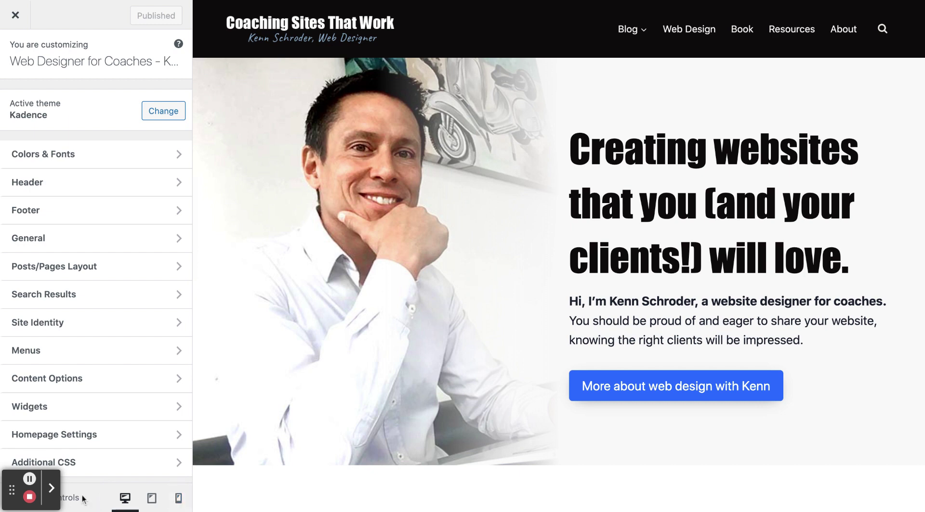
click(178, 499)
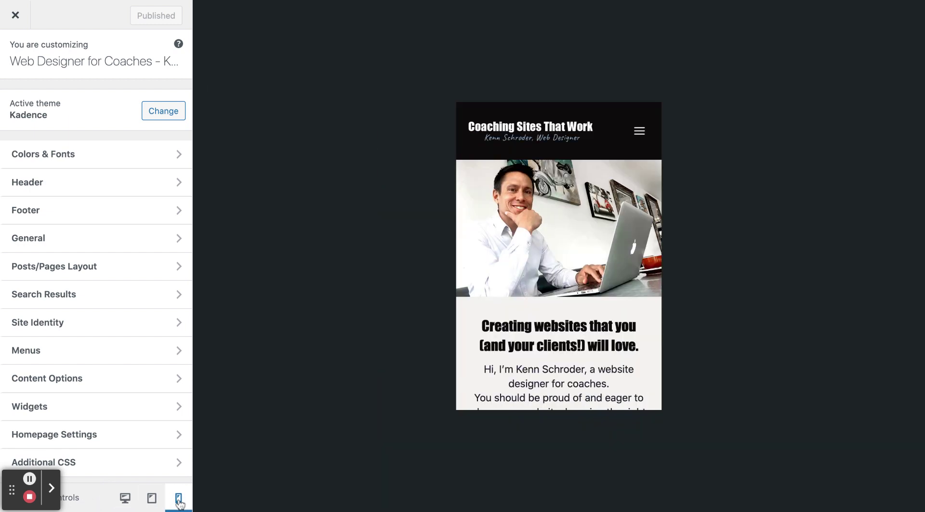
scroll(612, 211, down, 1)
scroll(612, 212, up, 1)
mouse_move(624, 132)
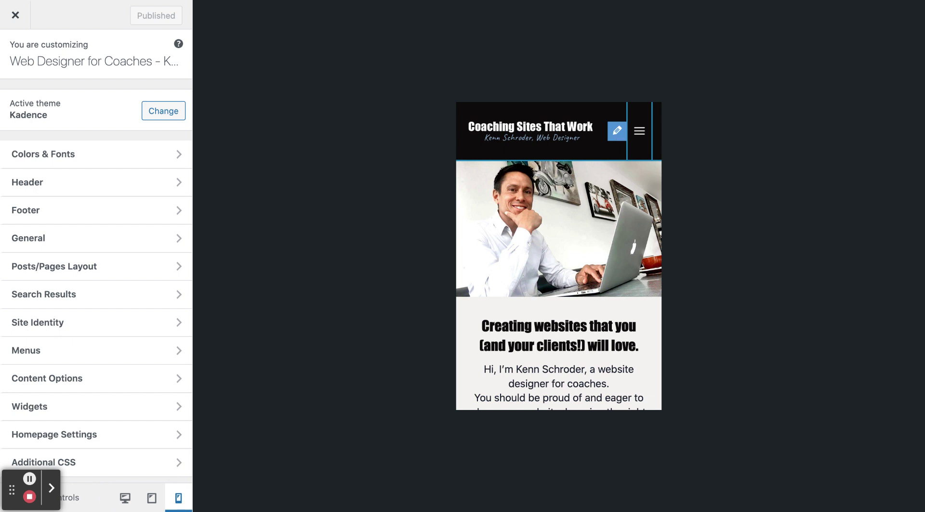
click(616, 131)
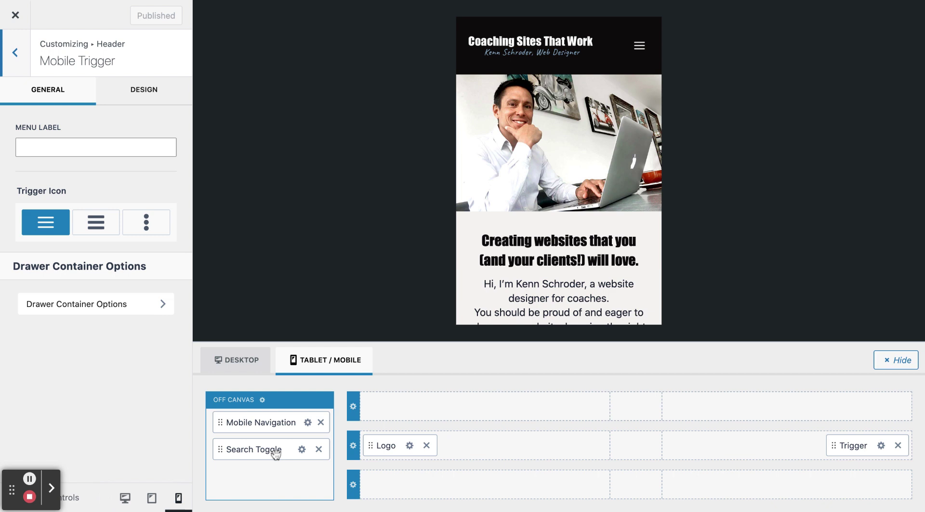
Remove the Search Toggle from the mobile header's Off Canvas area and check the menu in the preview
click(318, 450)
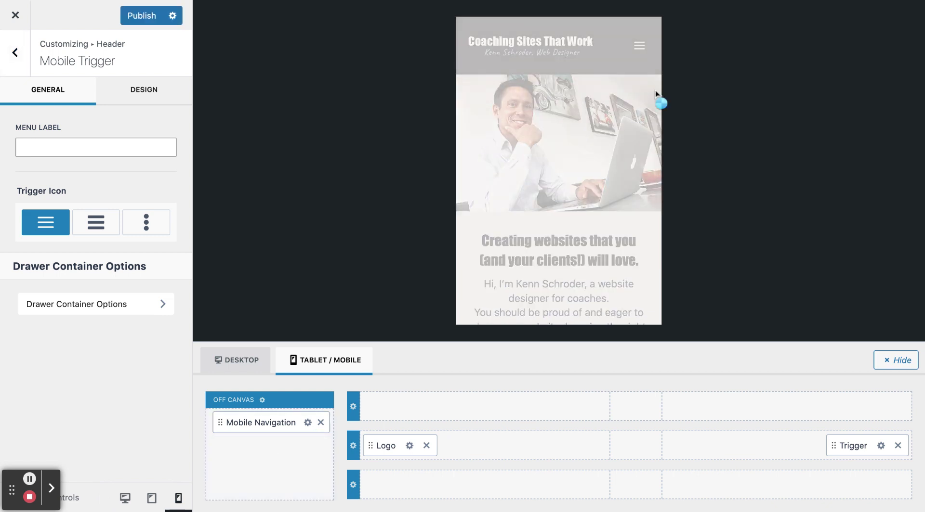
click(641, 45)
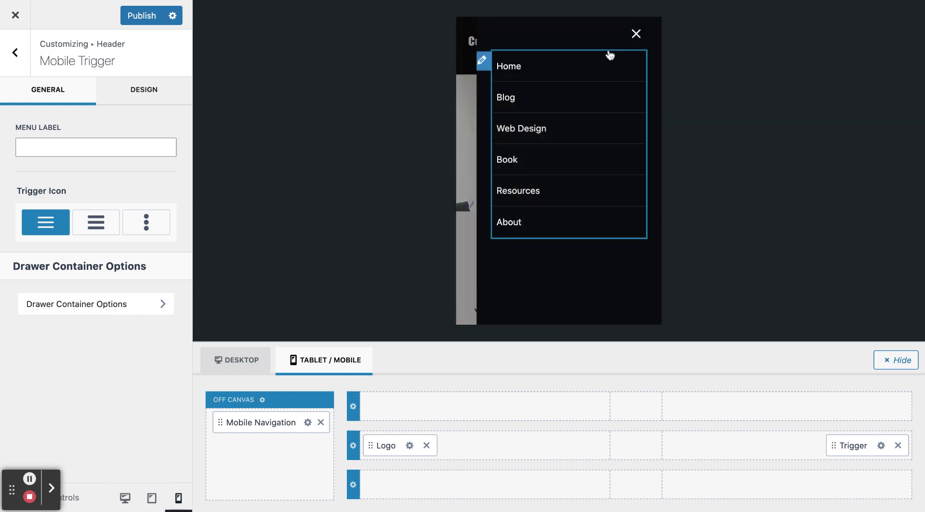
click(636, 35)
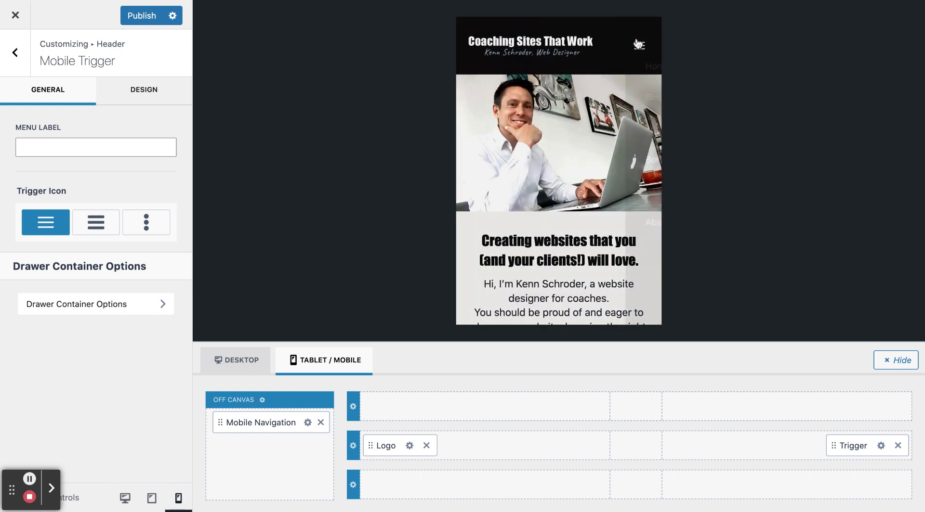
Add a Search Toggle to the mobile header's Off Canvas area beneath Mobile Navigation
click(263, 401)
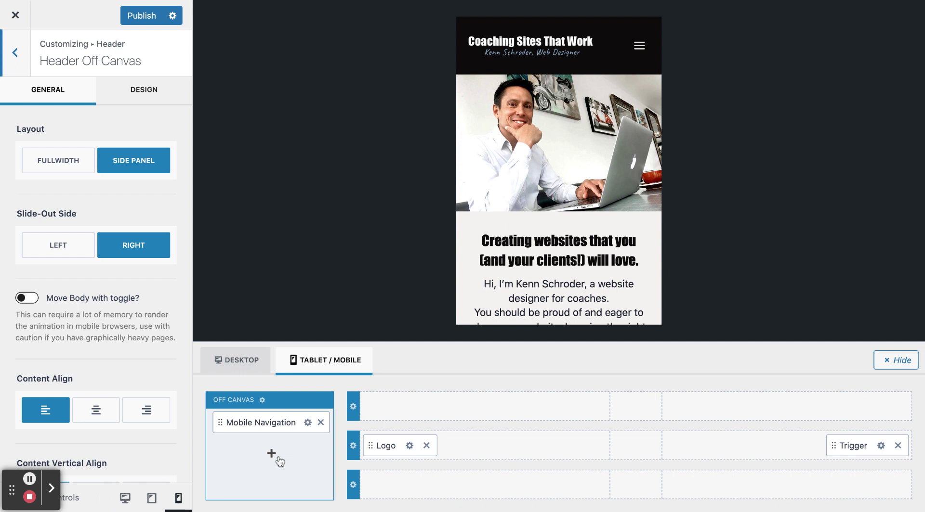
click(278, 460)
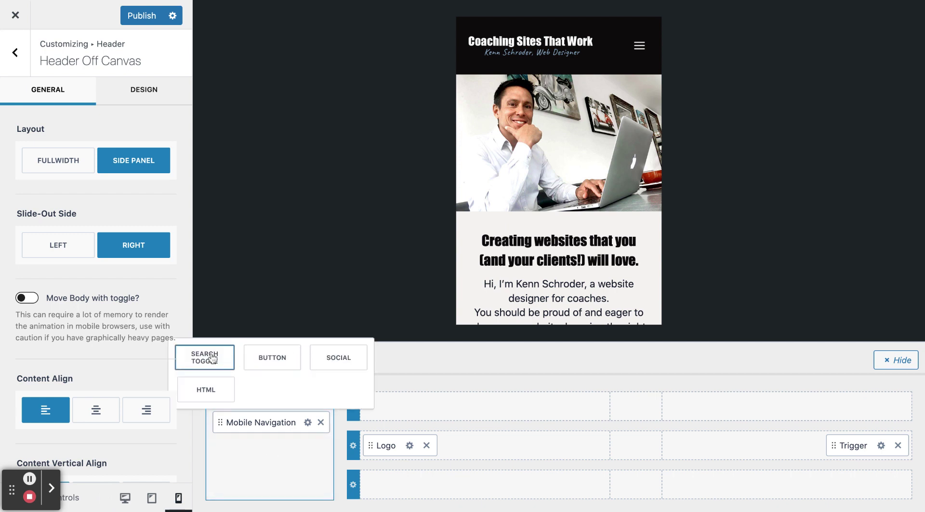
click(214, 357)
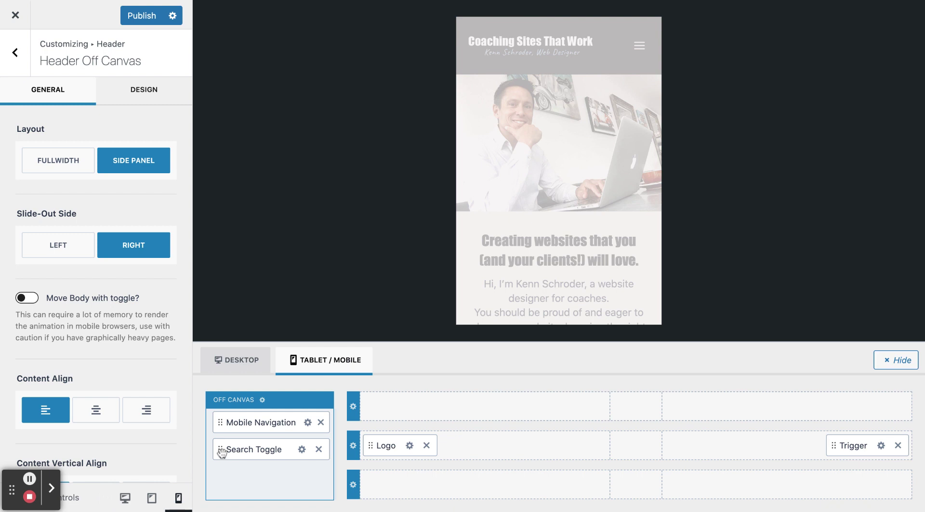
Move the Search Toggle above Mobile Navigation in the mobile header's Off Canvas area
drag(220, 450, 253, 421)
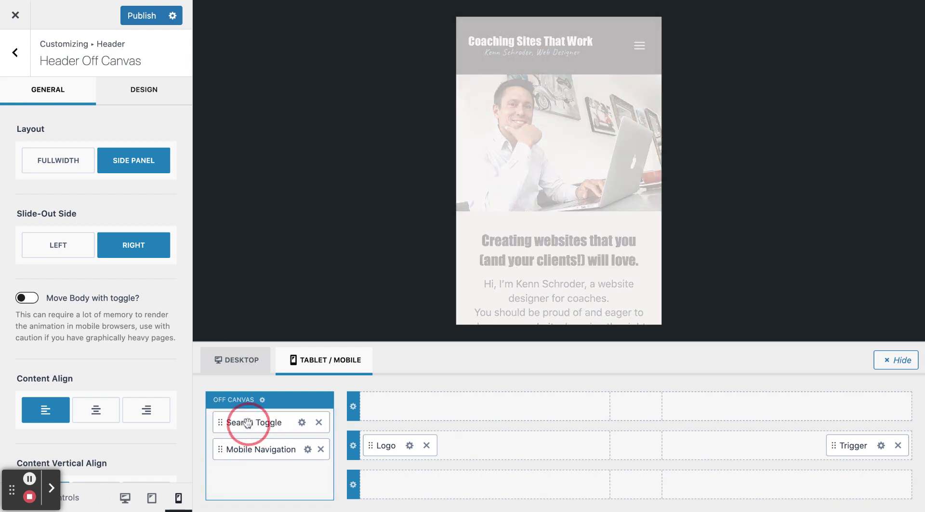
click(249, 453)
mouse_move(249, 453)
mouse_down()
mouse_move(275, 424)
mouse_move(239, 456)
mouse_move(255, 457)
mouse_up()
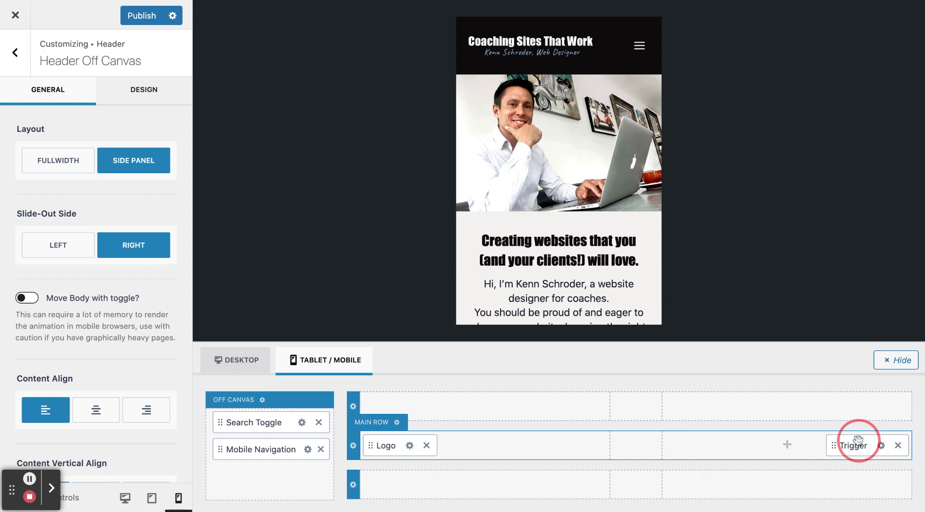
Review the mobile Trigger's settings and its Drawer Container Options
click(881, 446)
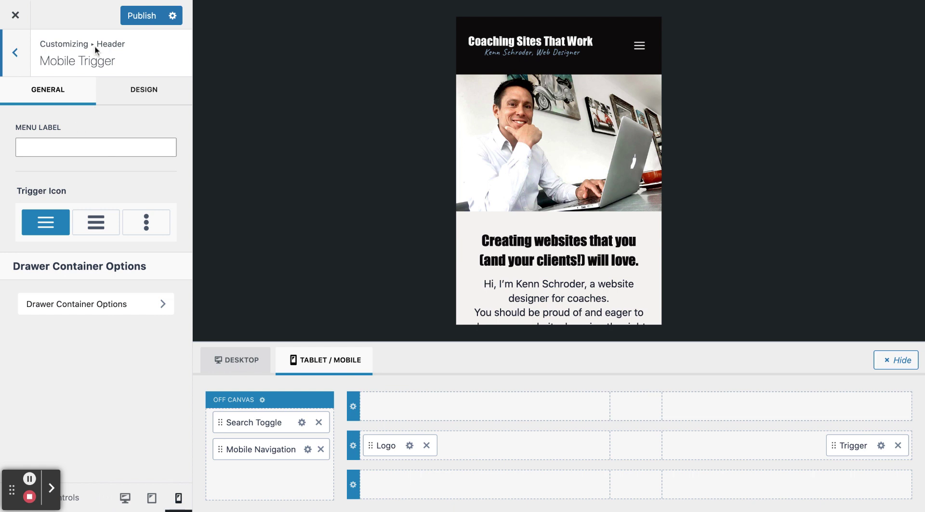
click(73, 309)
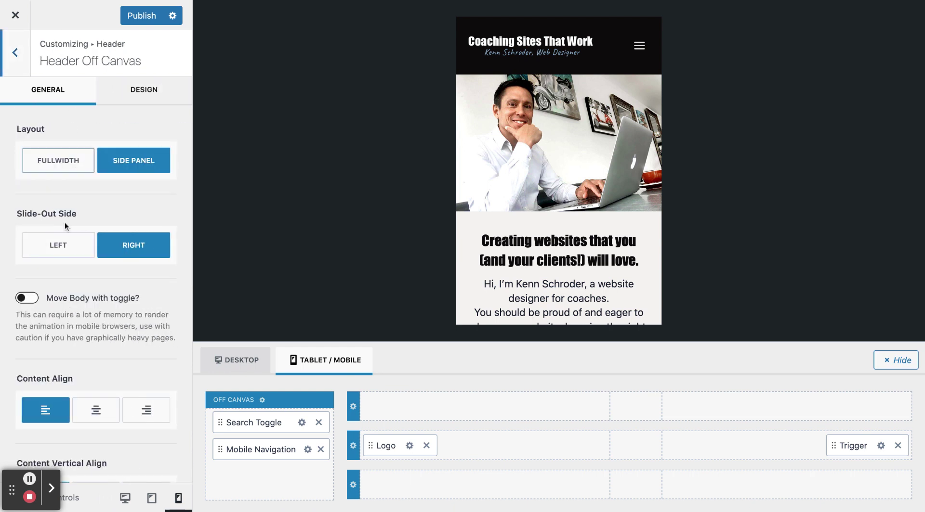
scroll(61, 283, down, 2)
scroll(61, 284, up, 2)
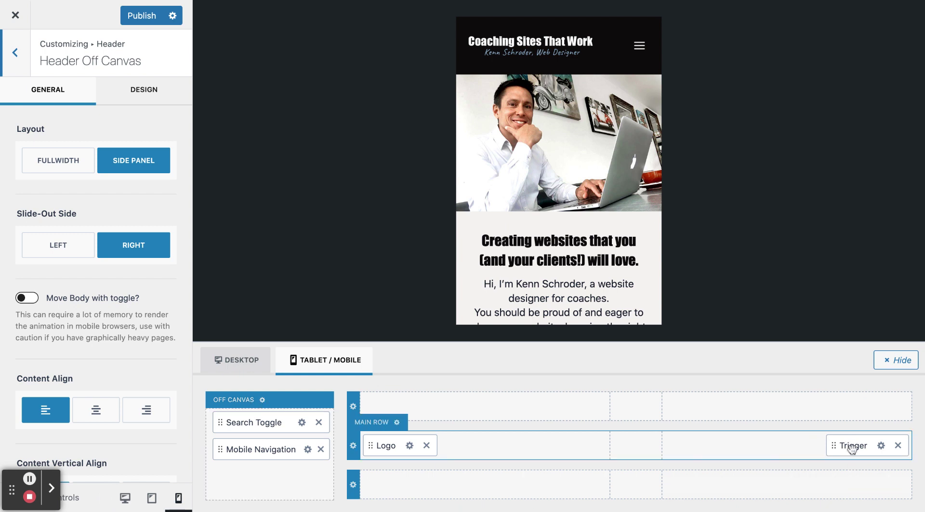
Try adding a Button beside the Trigger in the mobile header's main row, and remove both elements
click(787, 446)
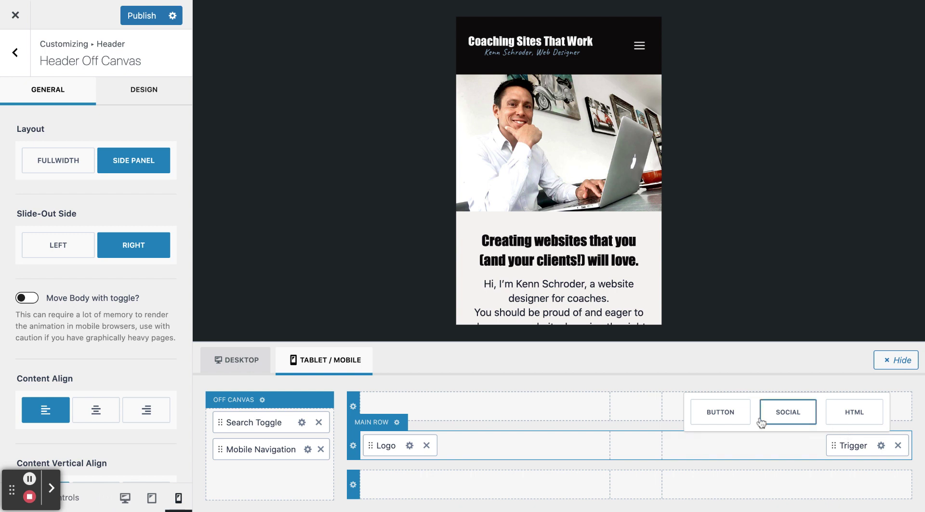
click(741, 417)
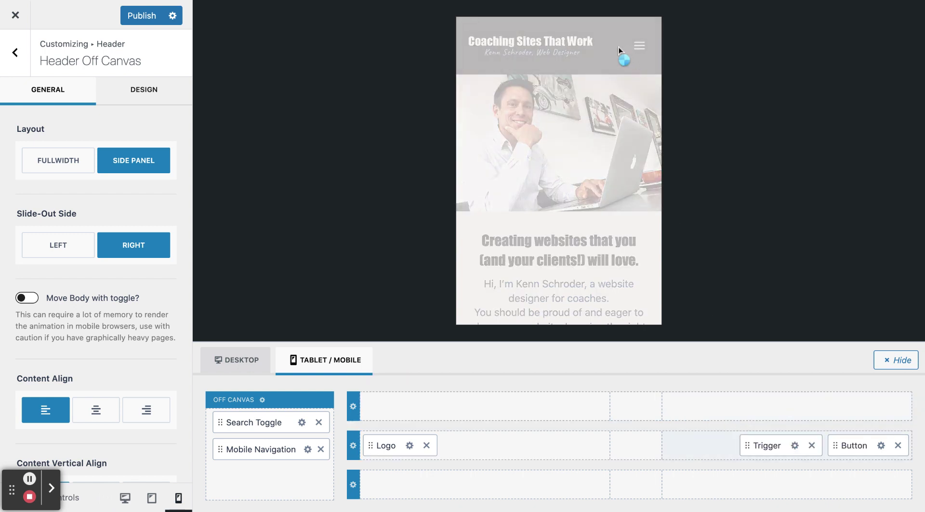
click(811, 446)
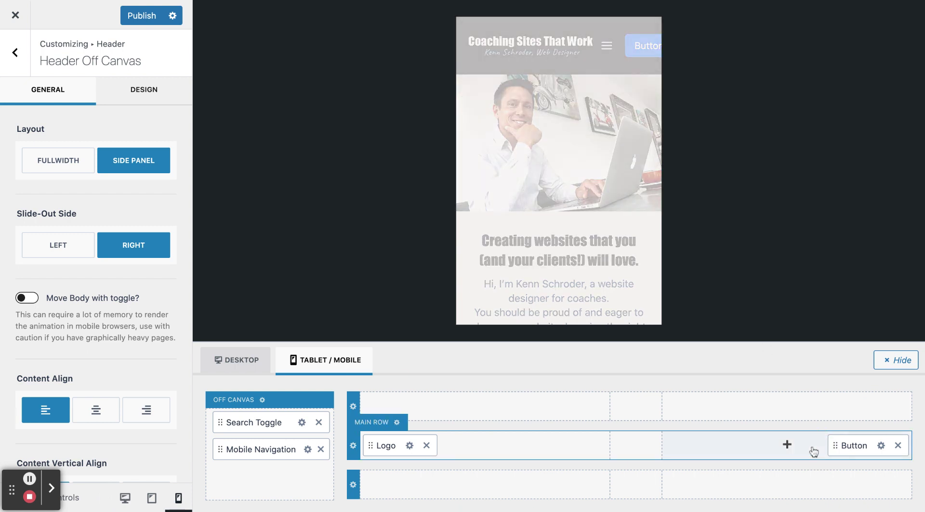
click(898, 446)
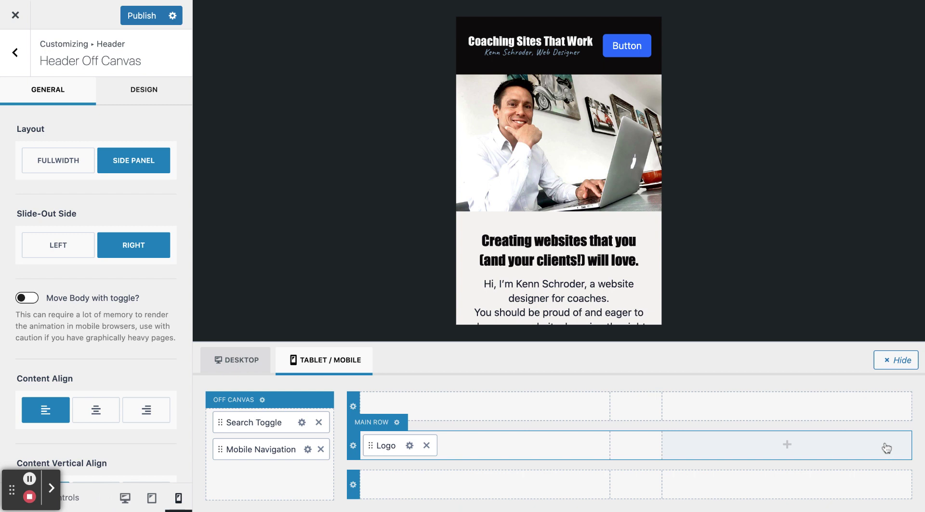
Add the Trigger back to the right section of the mobile header's main row
click(790, 447)
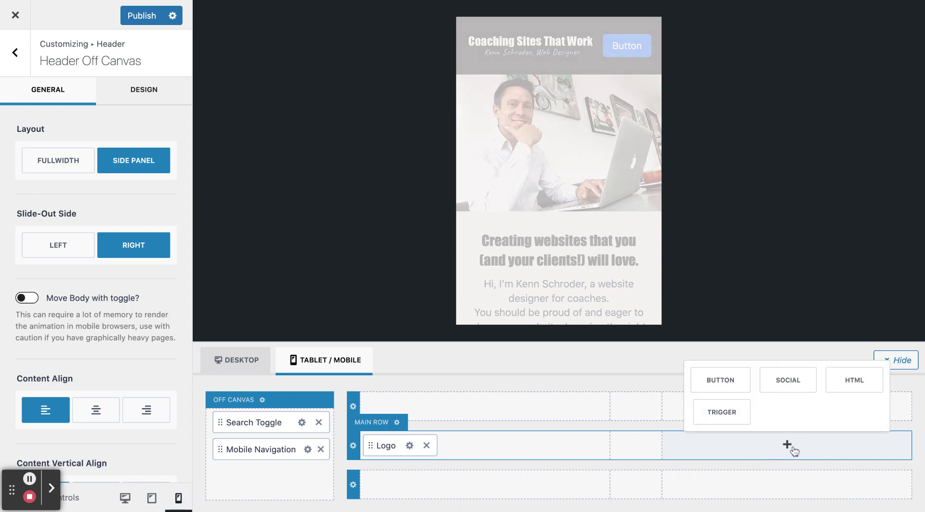
click(722, 413)
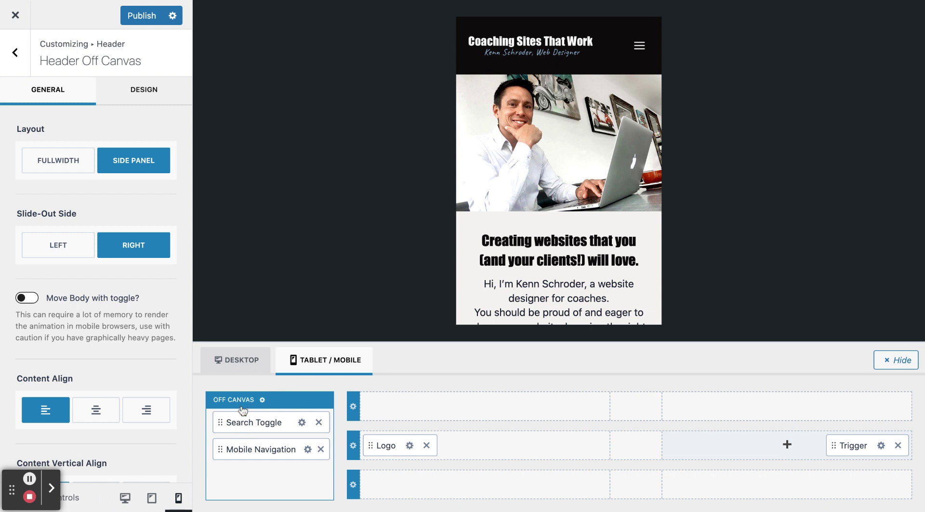
Publish the header changes with the mobile menu open in the preview, and close the Customizer
click(641, 48)
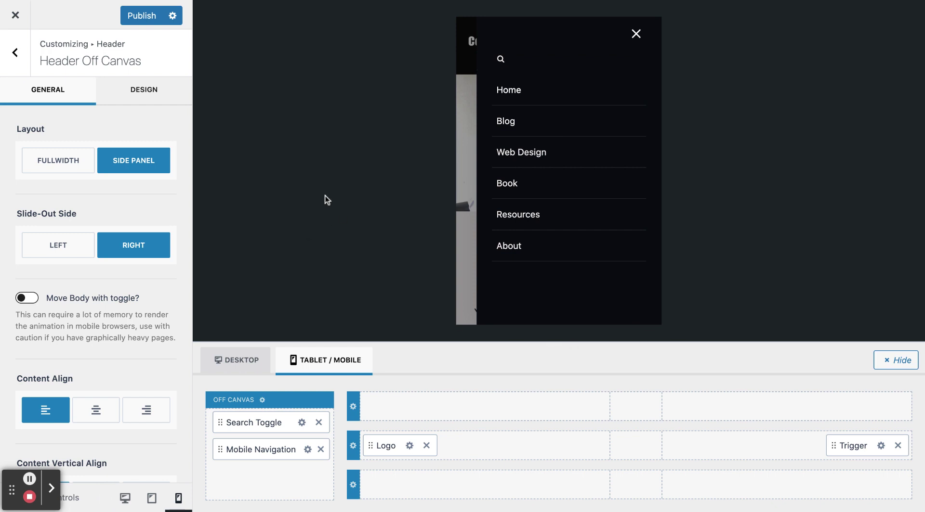
click(151, 21)
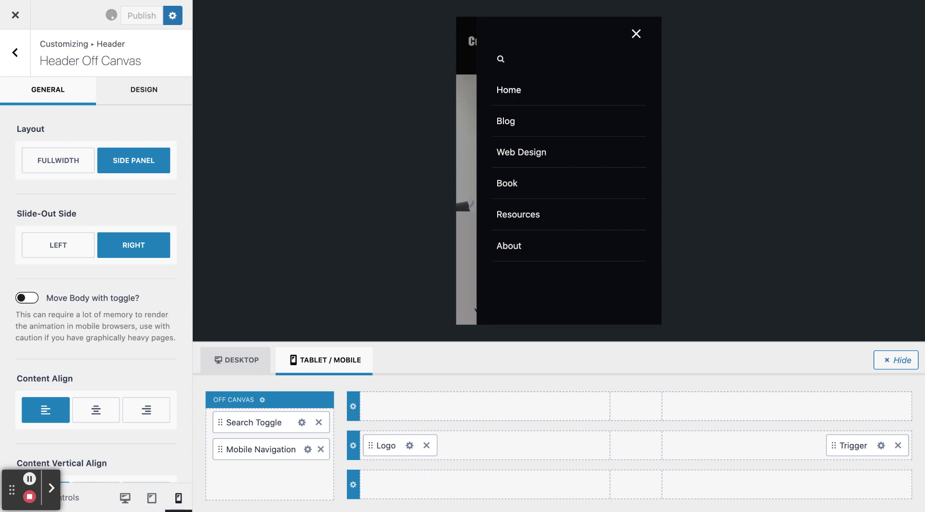
click(501, 59)
click(332, 101)
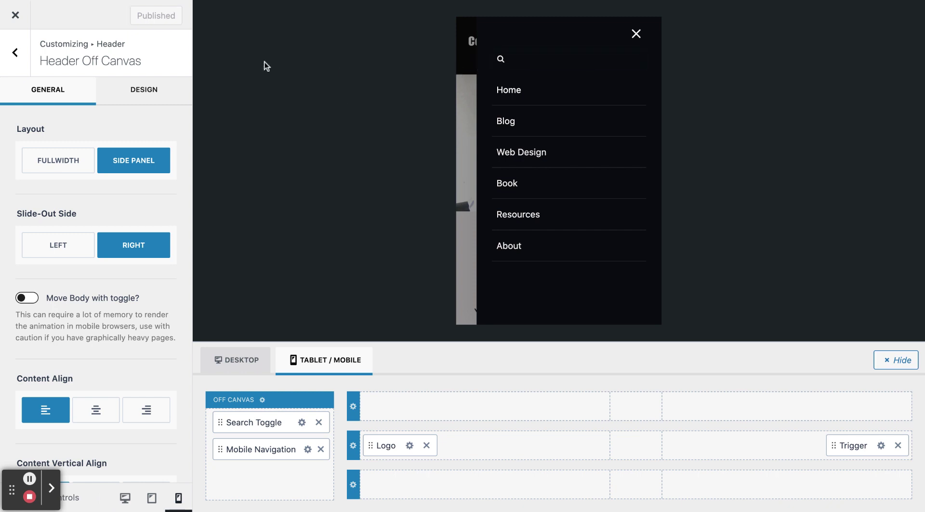
click(14, 16)
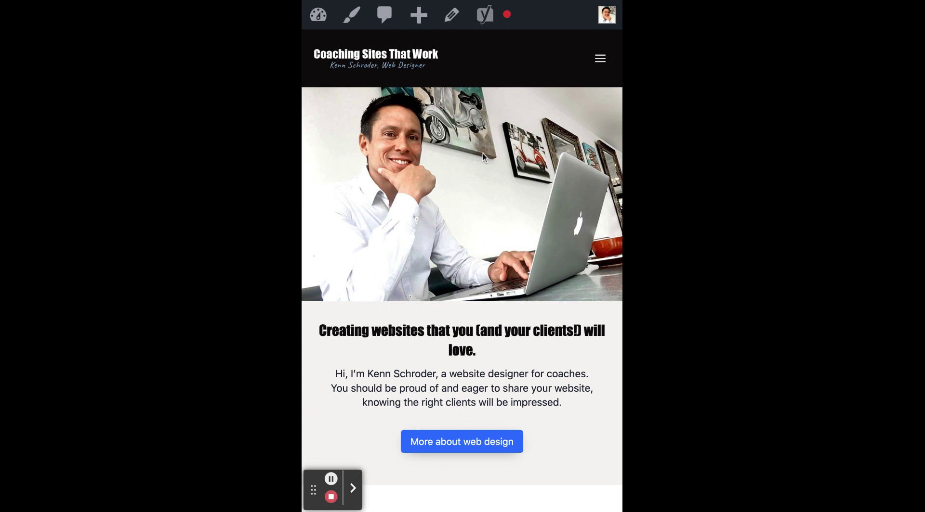
Search the live site for "colors" using the search in the mobile menu
click(599, 59)
click(358, 72)
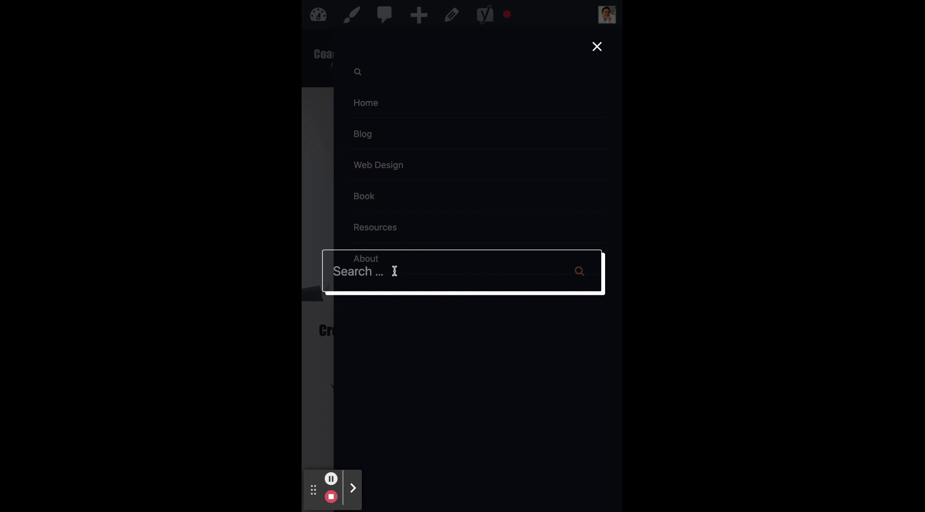
text(colors)
key(Return)
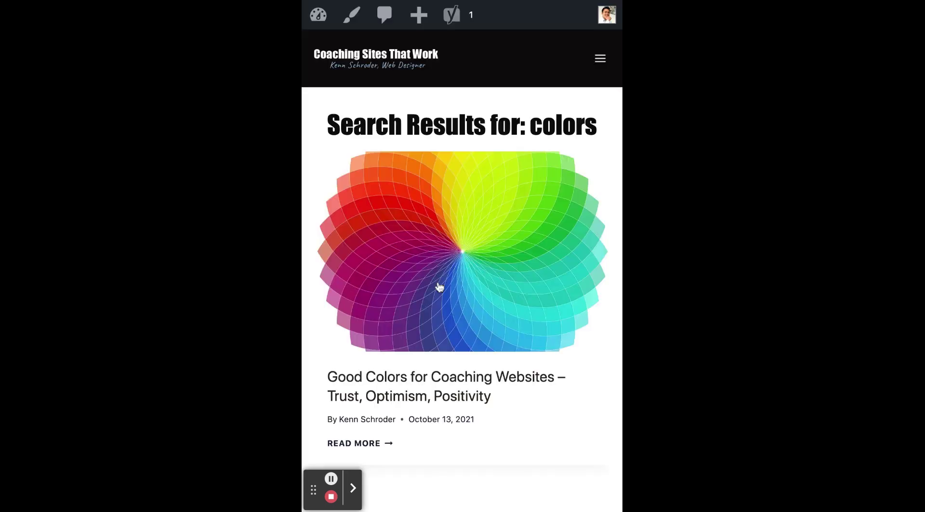
Browse the search results at phone width and restore the browser window to full width
scroll(402, 304, down, 15)
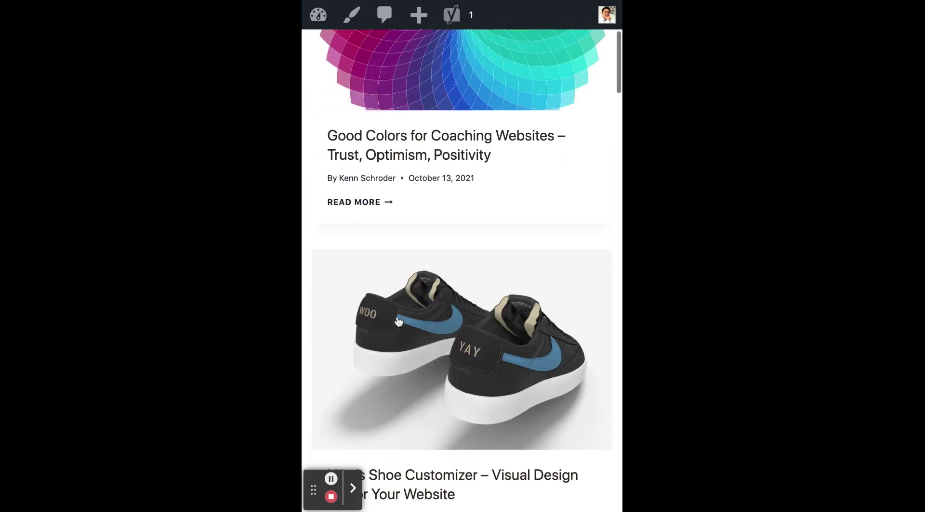
scroll(398, 322, down, 5)
scroll(398, 322, up, 20)
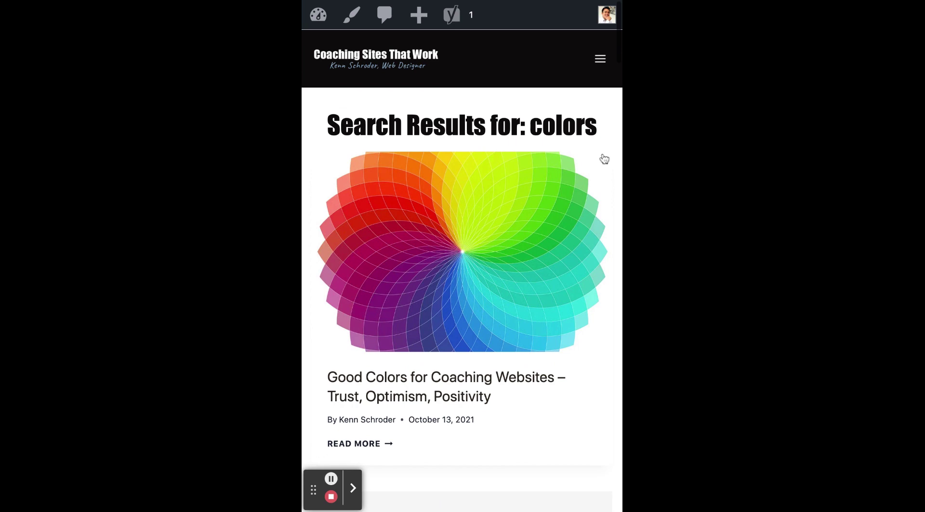
drag(622, 157, 694, 157)
key(ctrl+super+f)
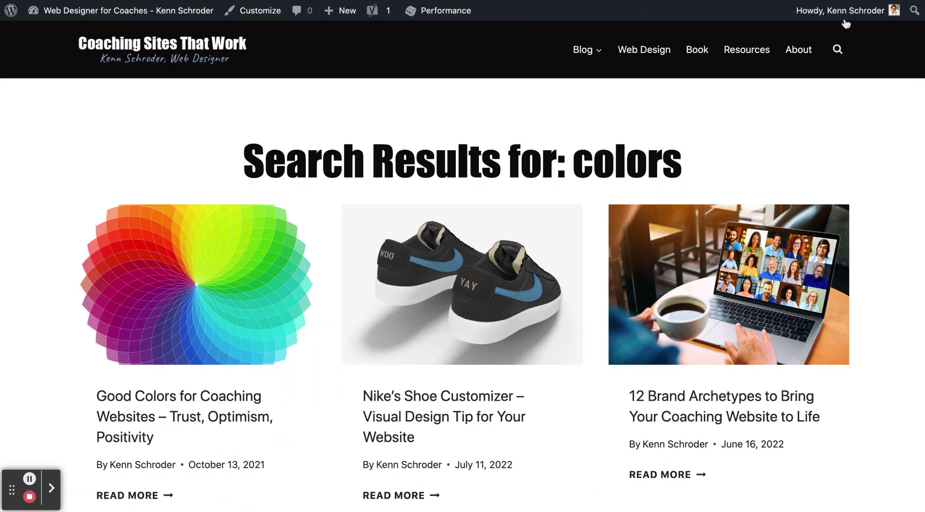